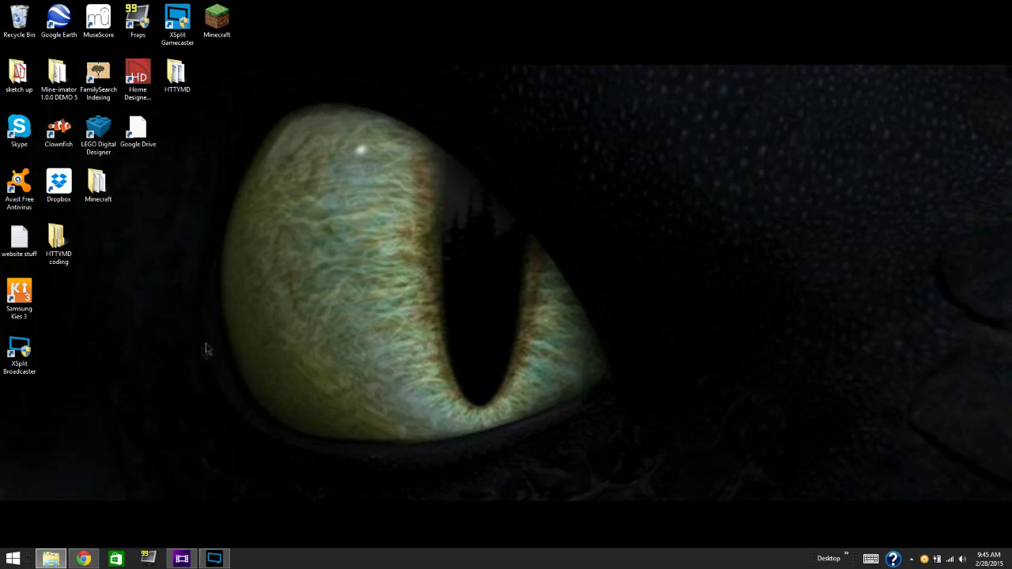
# Bring Chrome forward and open the DOWNLOAD page of the HTTYMD Team website
pyautogui.click(90, 546)
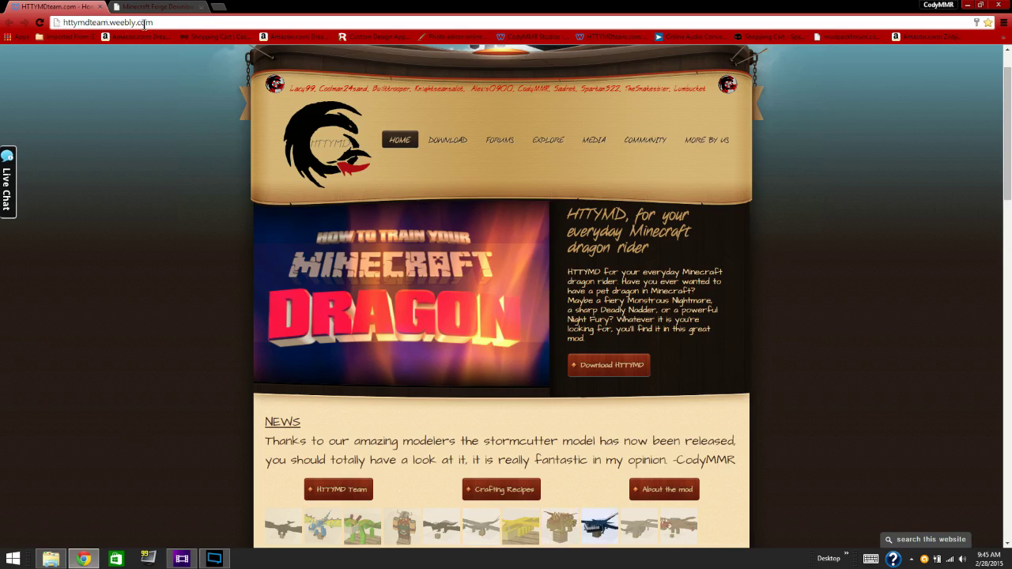
pyautogui.scroll(-2, 723, 215)
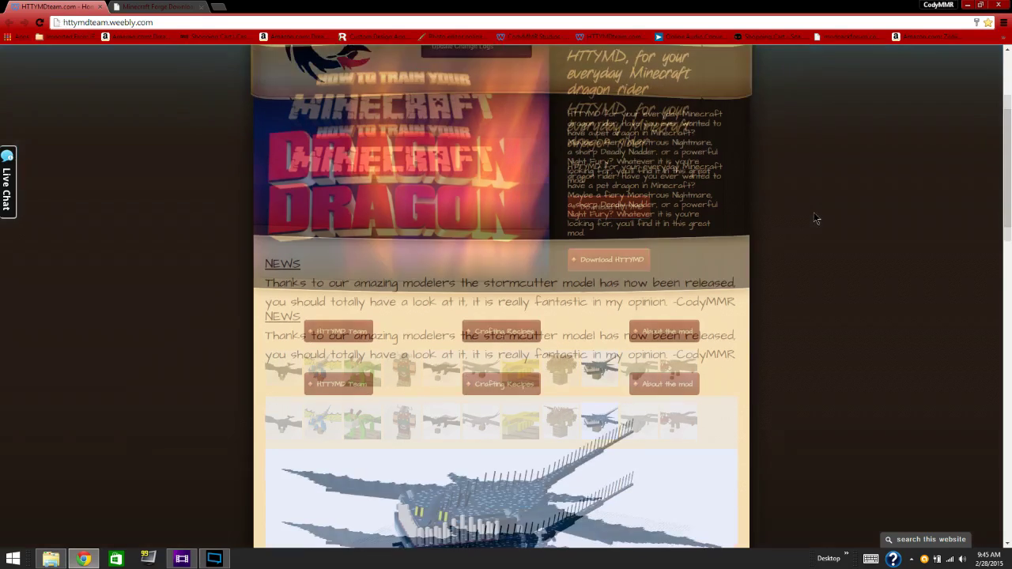
pyautogui.scroll(3, 559, 204)
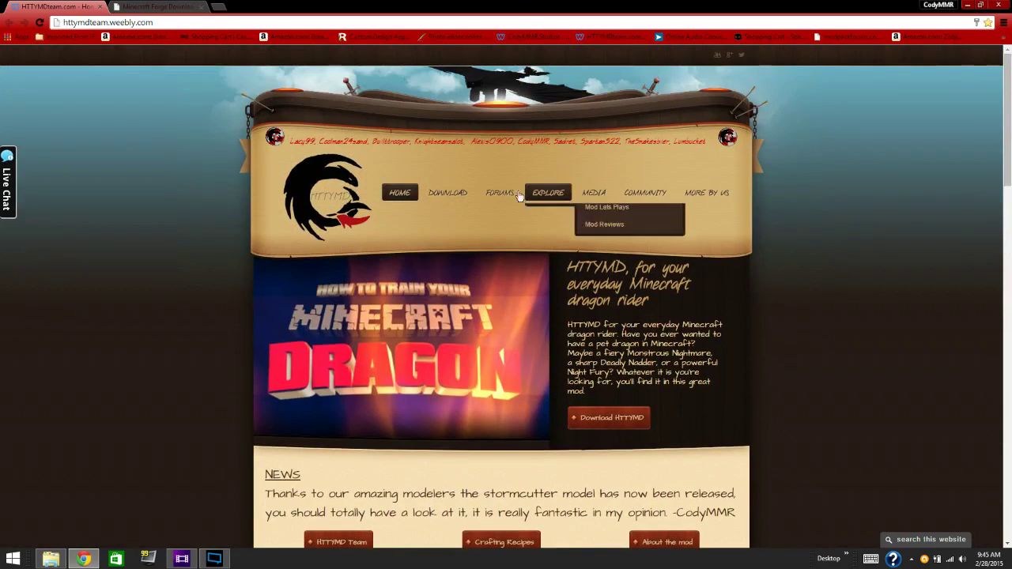
pyautogui.moveTo(447, 194)
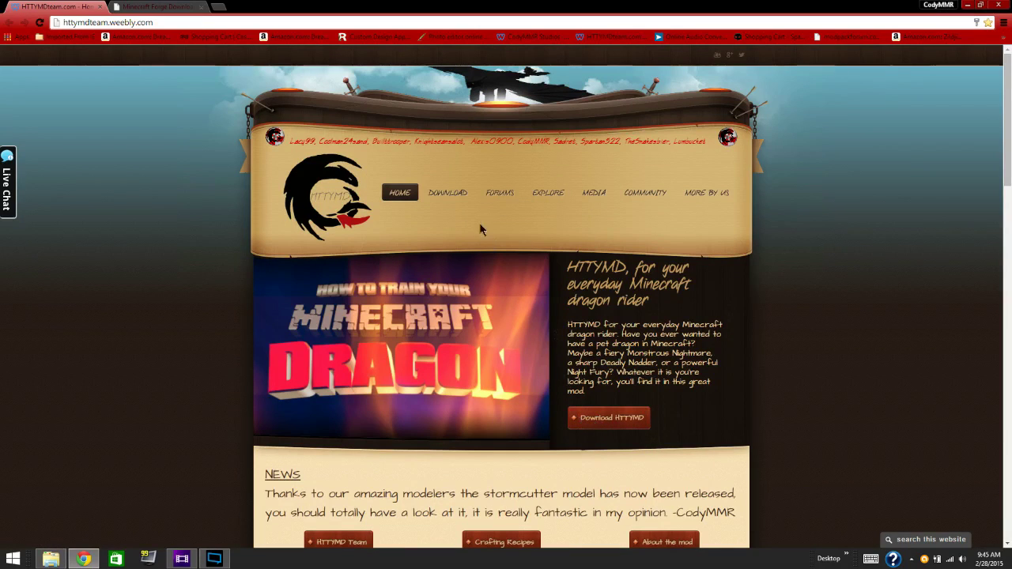
pyautogui.click(448, 194)
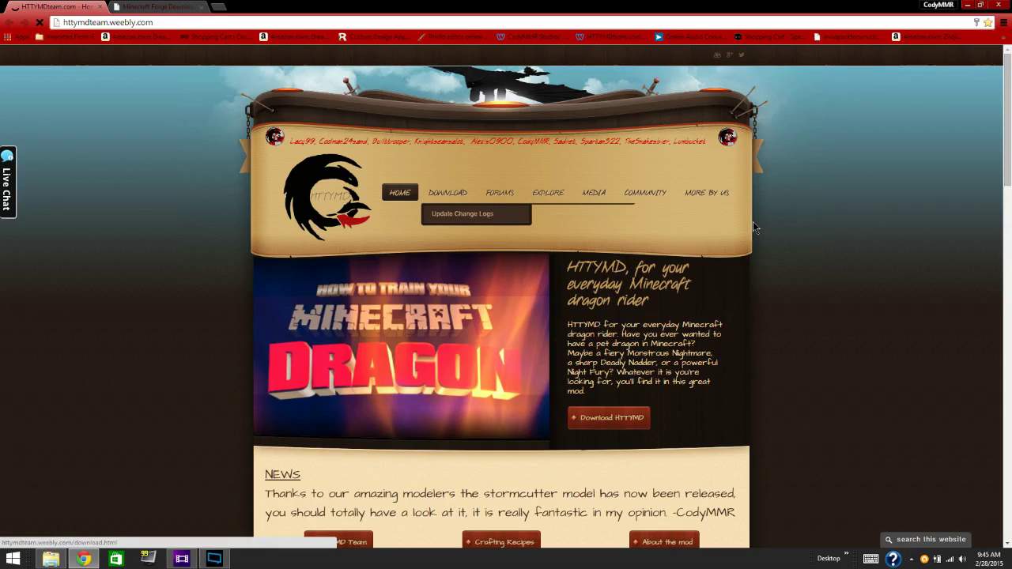
# Scroll down the Download page and follow the Download 1.7.10 link
pyautogui.scroll(-2, 735, 231)
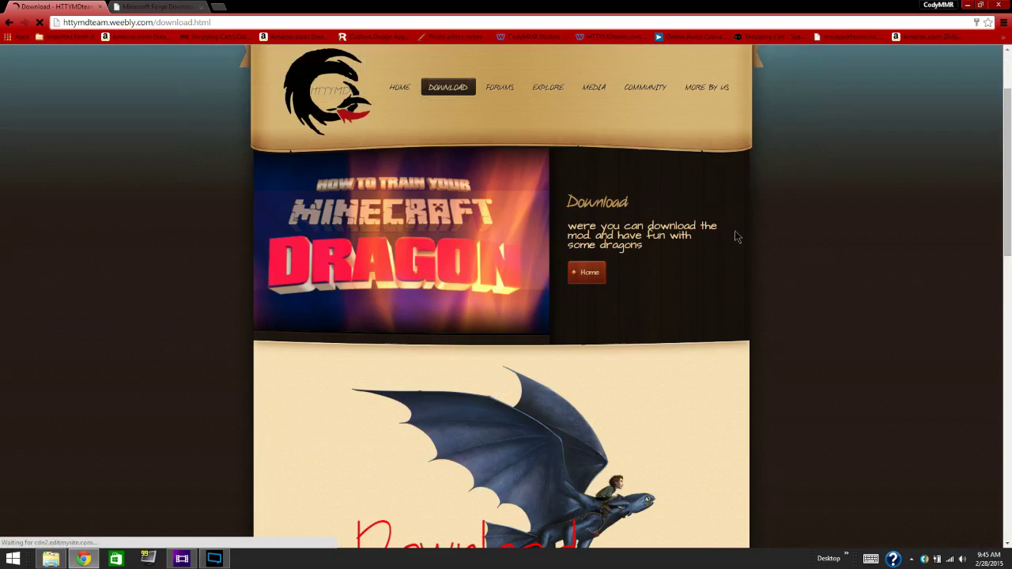
pyautogui.scroll(-1, 744, 236)
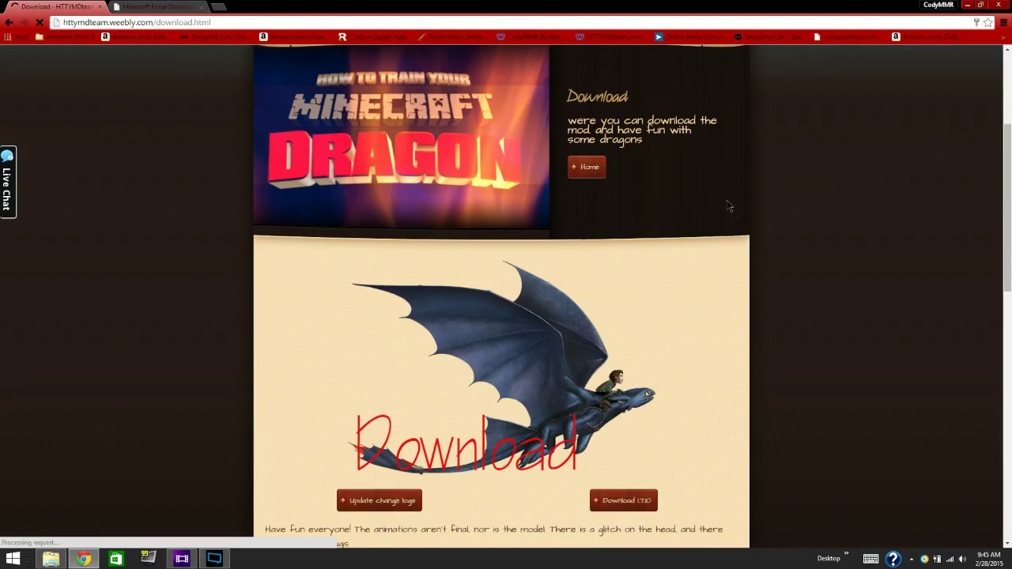
pyautogui.scroll(-1, 728, 193)
pyautogui.scroll(-4, 689, 182)
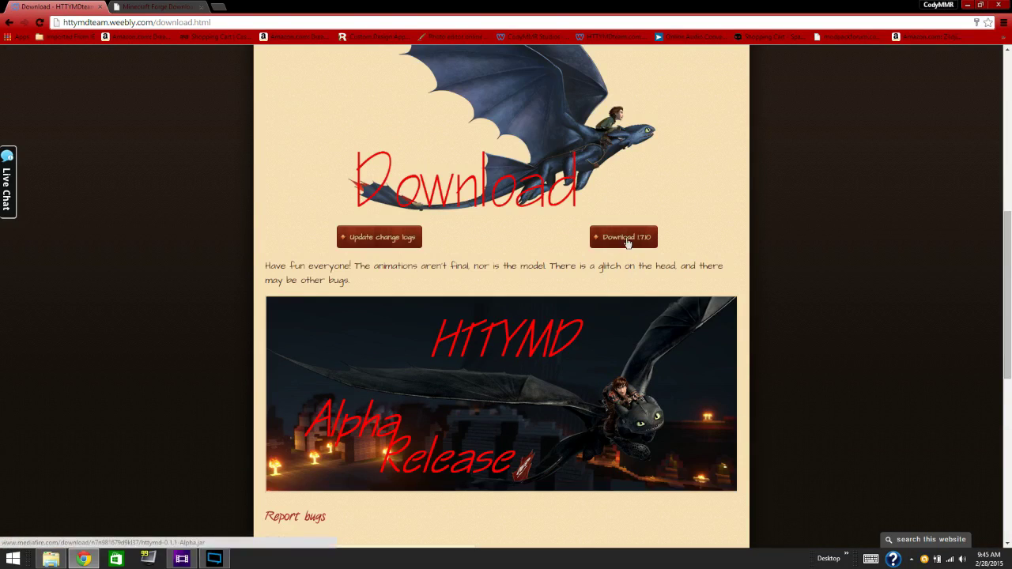
pyautogui.click(626, 240)
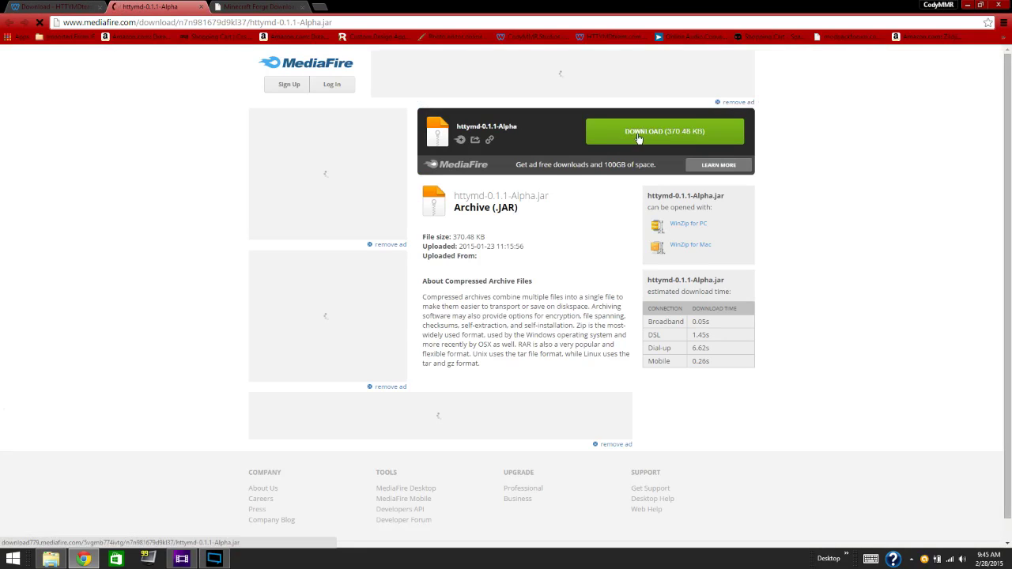
# Download httymd-0.1.1-Alpha.jar from MediaFire, closing the pop-up ad and keeping the flagged file
pyautogui.click(639, 138)
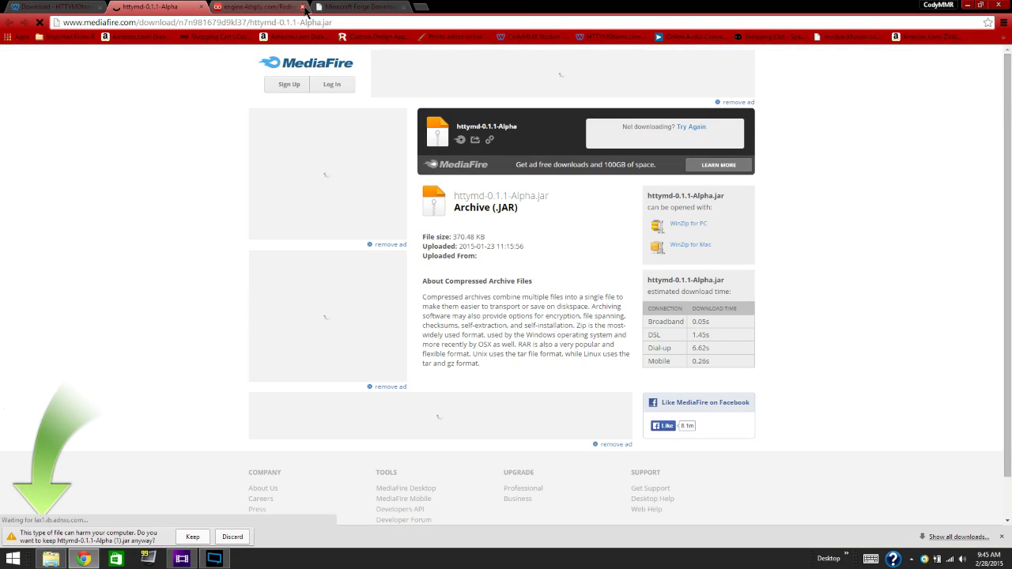
pyautogui.click(302, 6)
pyautogui.click(193, 537)
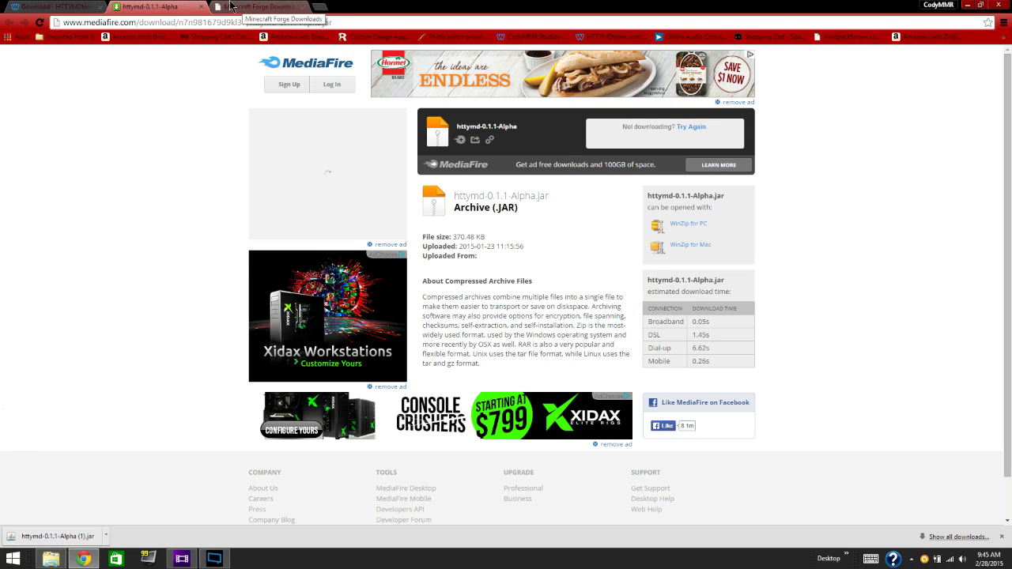
# Switch to the Minecraft Forge Downloads tab, then bring up File Explorer on This PC
pyautogui.click(231, 6)
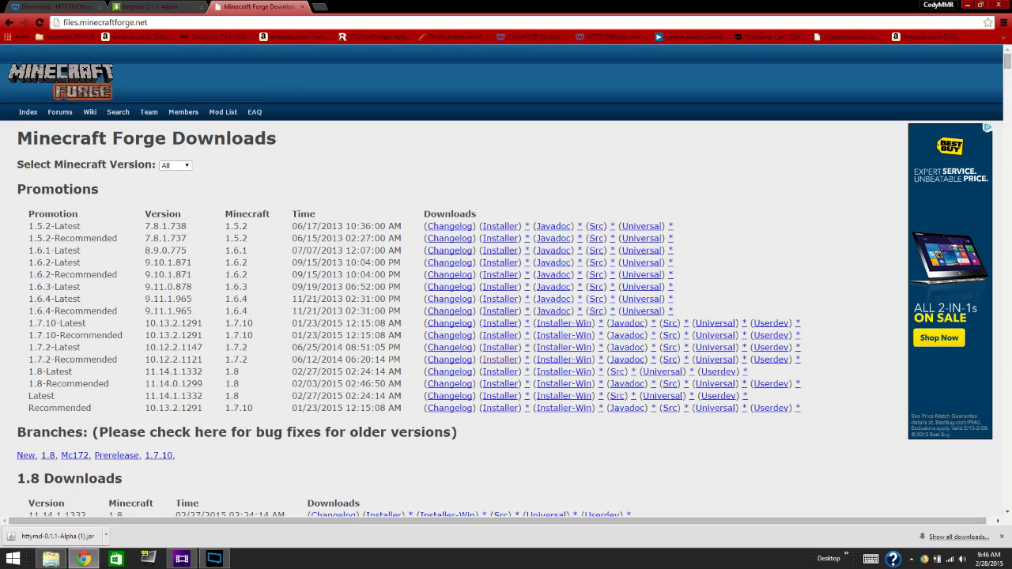
pyautogui.click(51, 559)
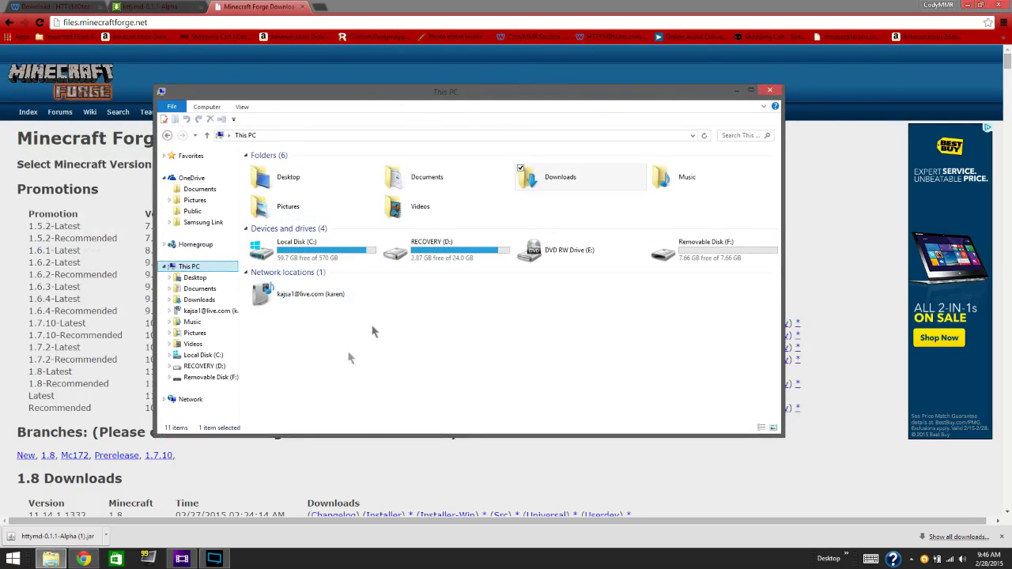
# In Downloads, copy httymd-0.1.1-Alpha (1).jar listed under Today
pyautogui.click(200, 302)
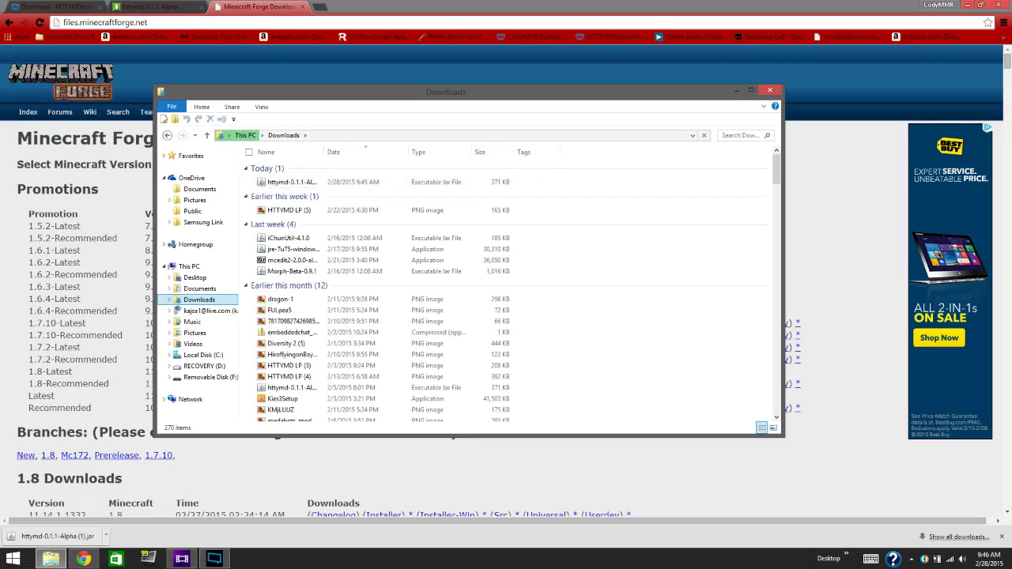
pyautogui.click(304, 183)
pyautogui.rightClick(305, 184)
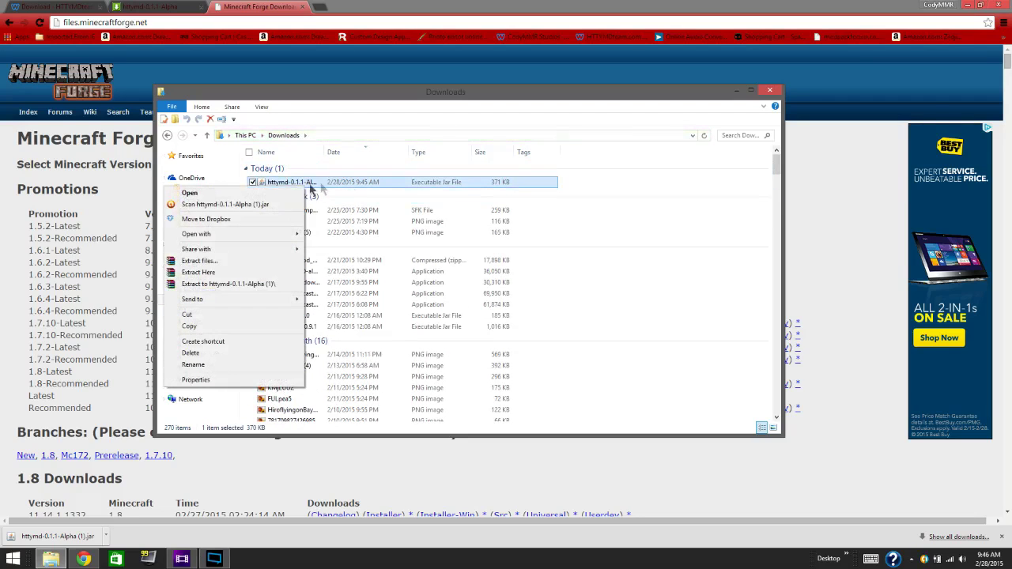
pyautogui.click(585, 192)
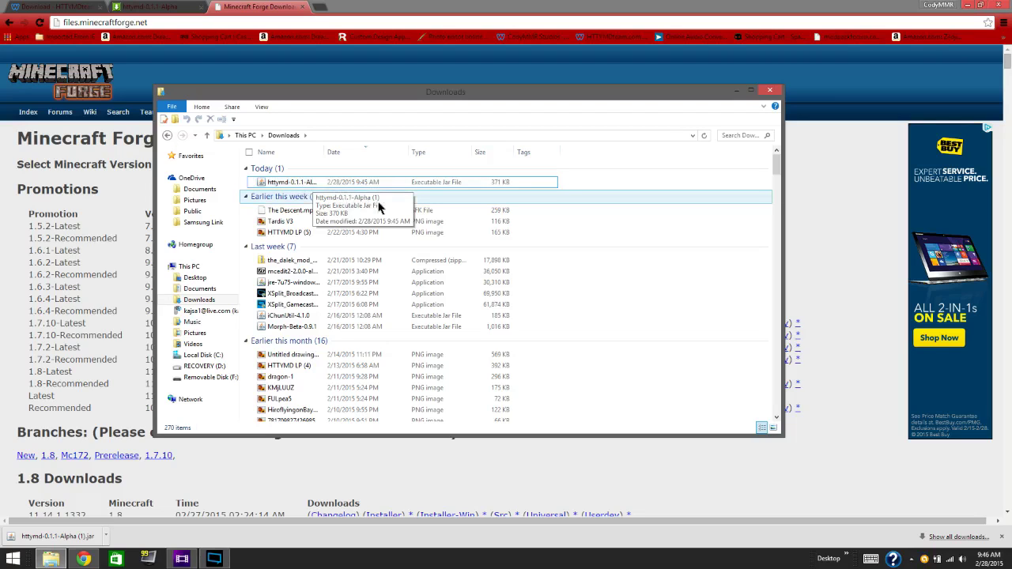
pyautogui.scroll(-5, 546, 260)
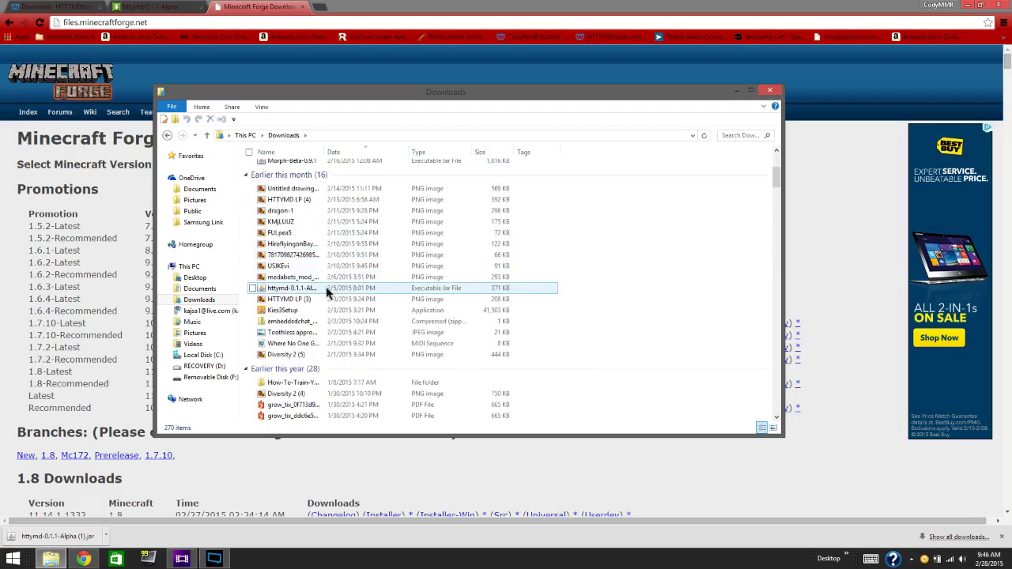
pyautogui.scroll(5, 326, 287)
pyautogui.rightClick(310, 181)
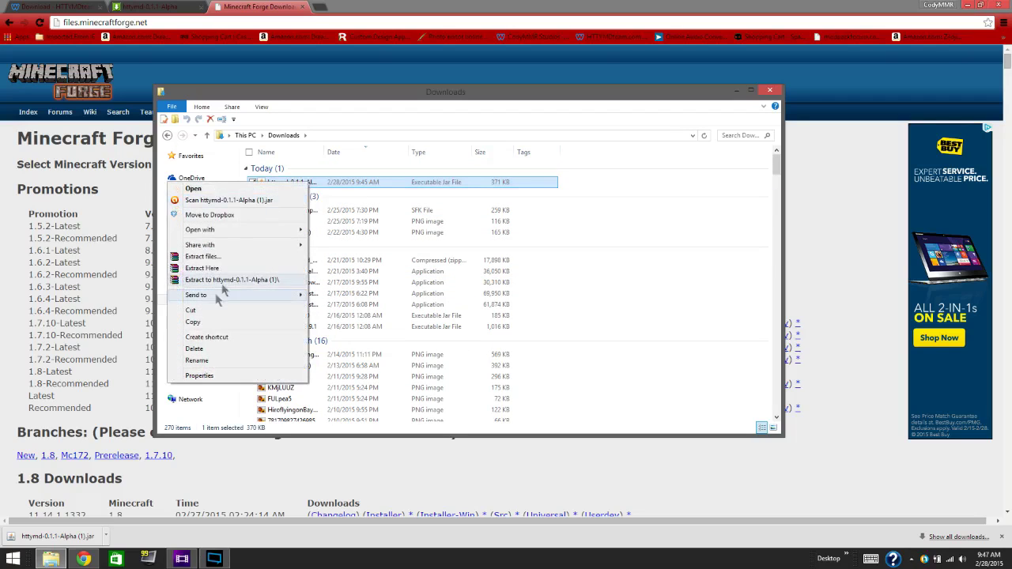
pyautogui.click(193, 322)
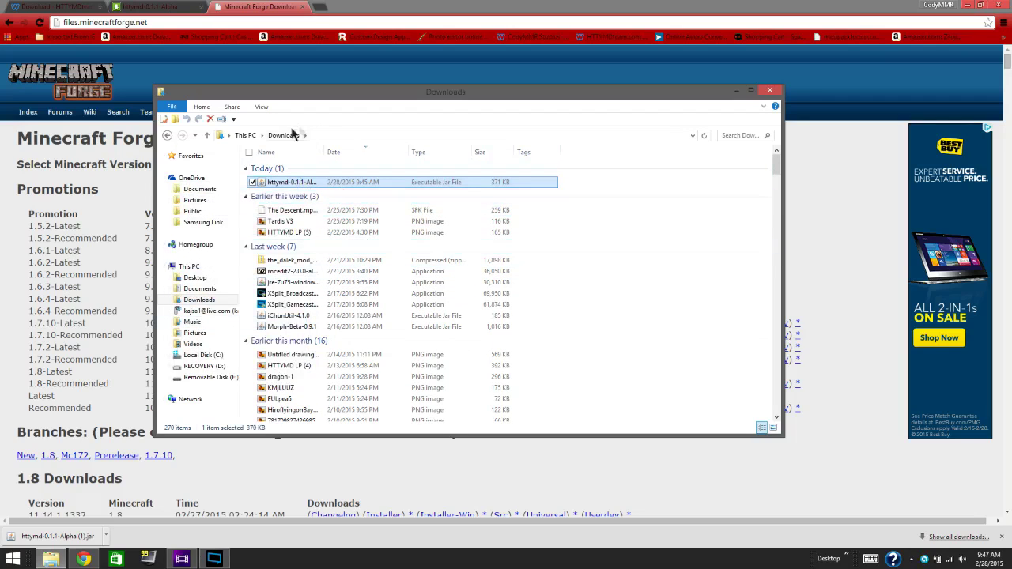
# Navigate to the AppData\Roaming\.minecraft folder via the address bar history
pyautogui.click(692, 135)
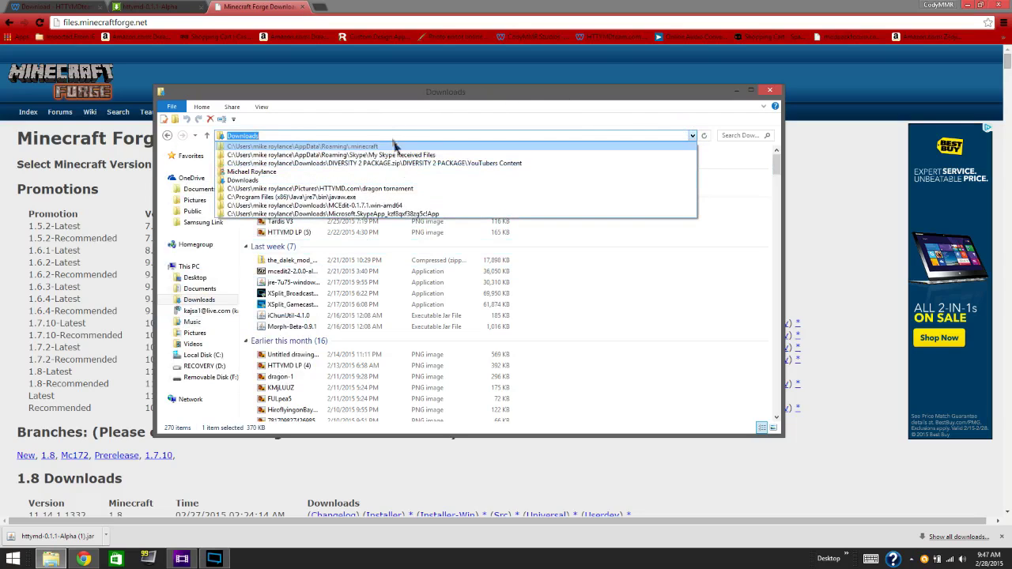
pyautogui.click(303, 135)
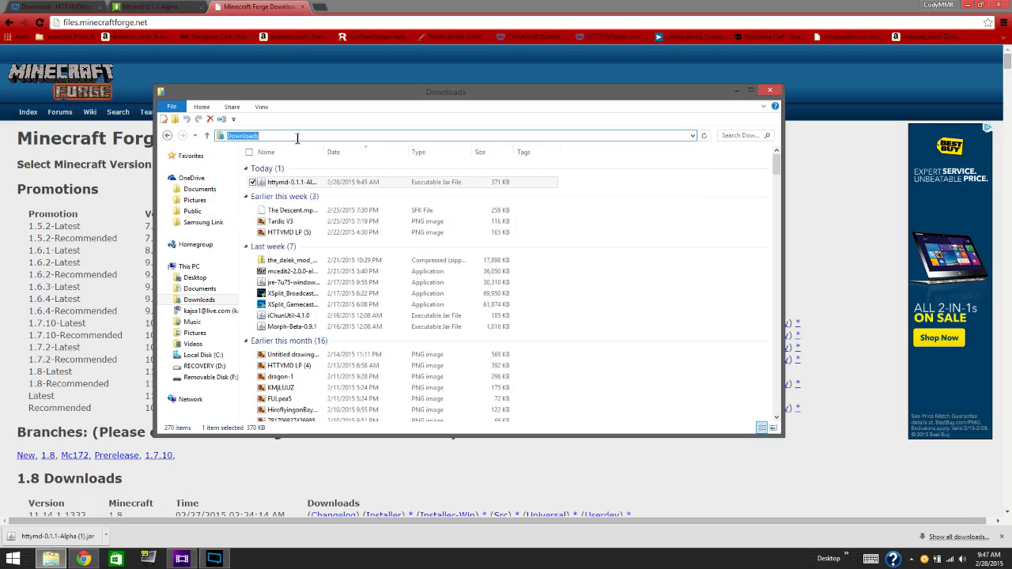
pyautogui.write('%')
pyautogui.click(199, 355)
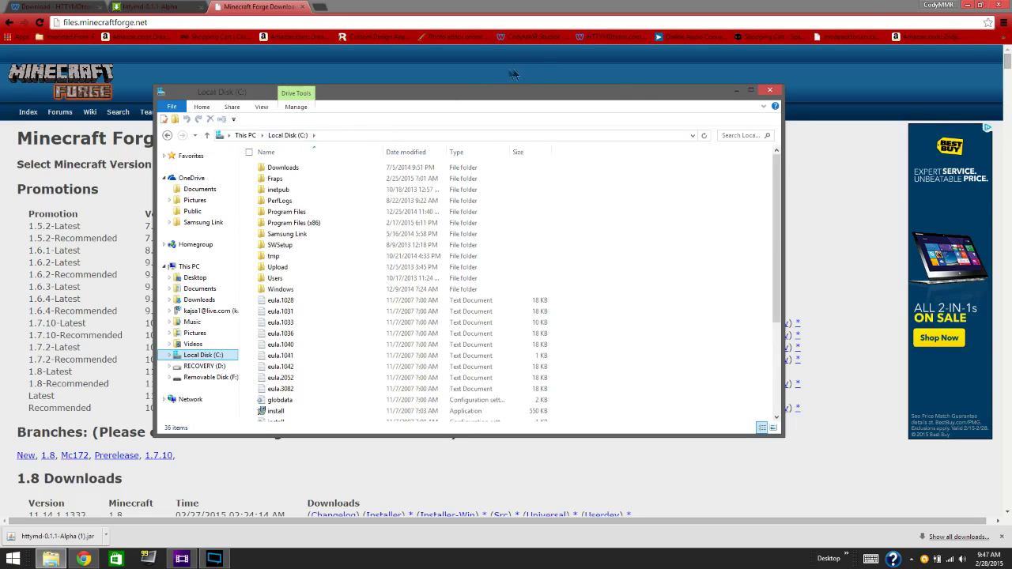
pyautogui.click(692, 136)
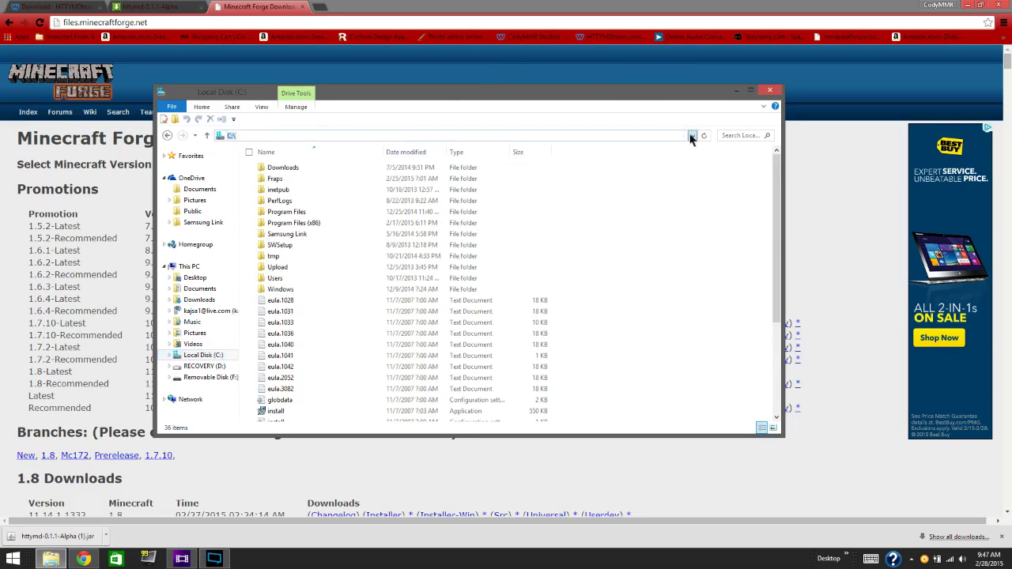
pyautogui.click(692, 136)
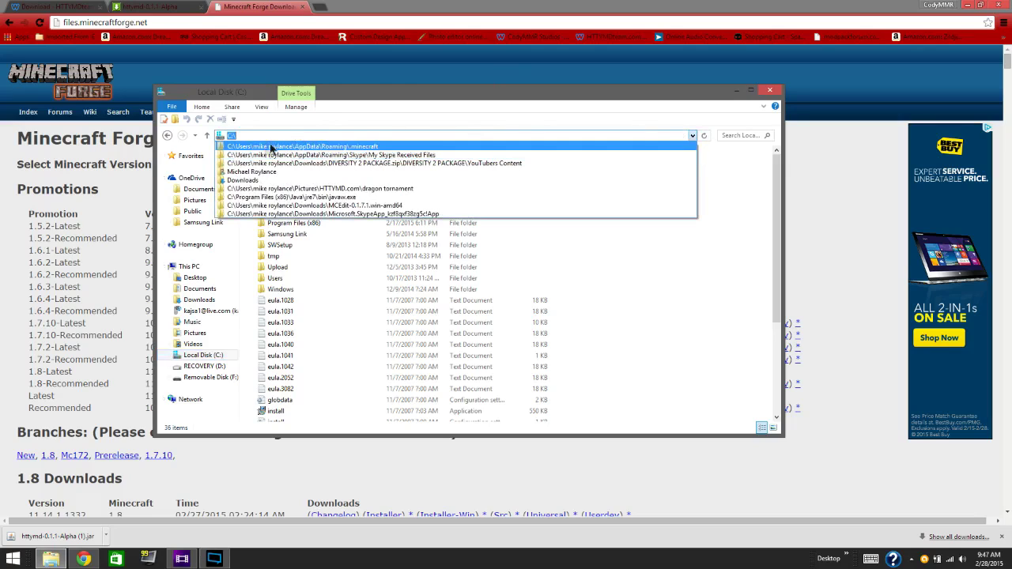
pyautogui.click(351, 148)
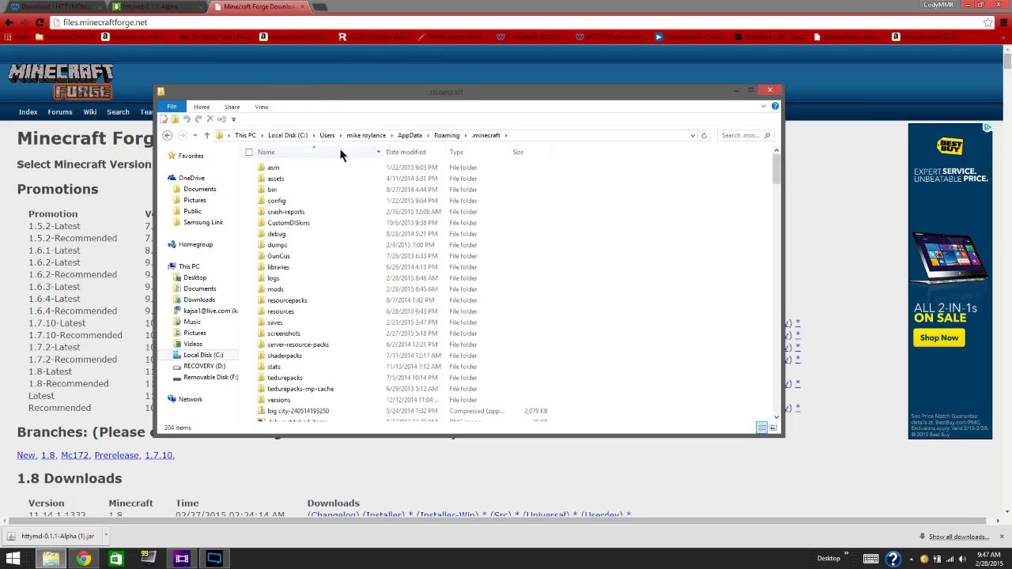
# Paste the httymd jar into the mods folder and minimize the window
pyautogui.doubleClick(289, 291)
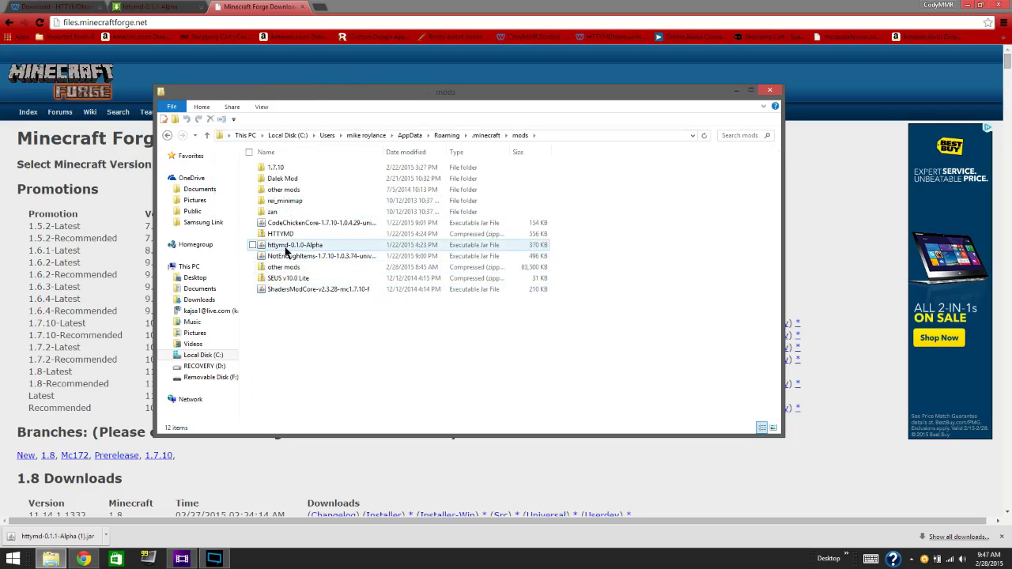
pyautogui.rightClick(323, 342)
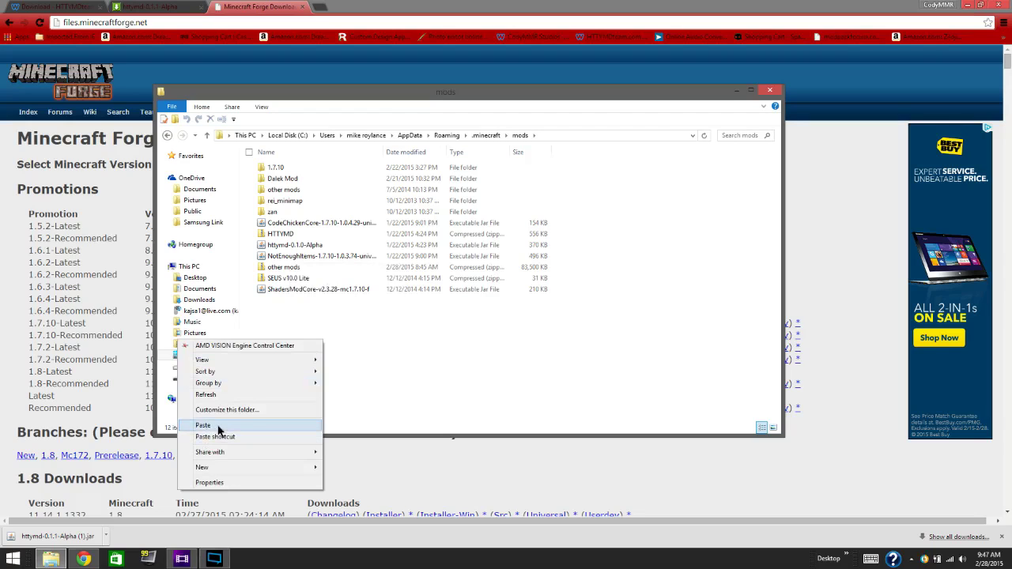
pyautogui.click(468, 361)
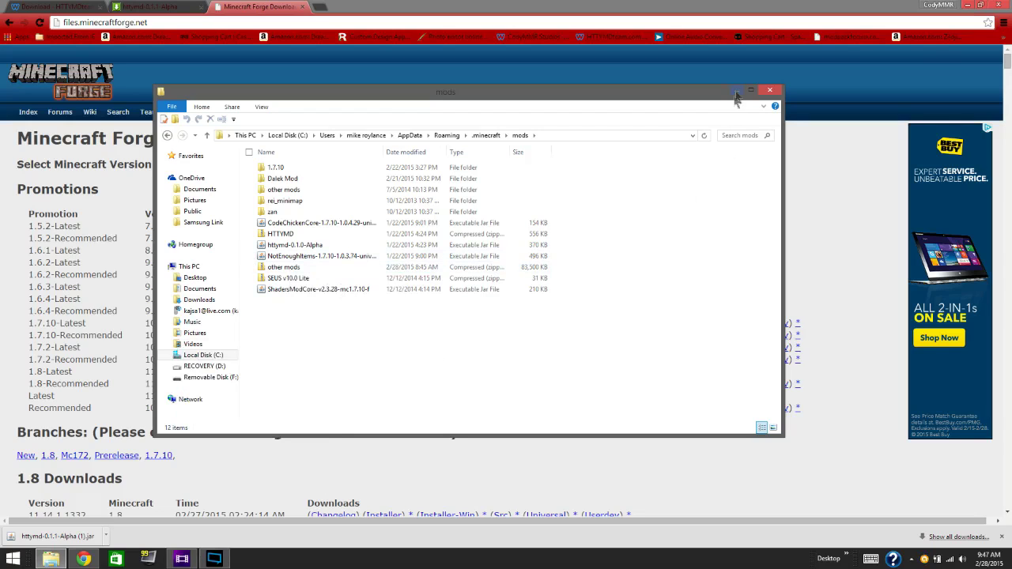
pyautogui.click(736, 91)
# Launch Minecraft Launcher from the desktop and select the Forge profile (1.7.10-Forge10.13.2.1230)
pyautogui.click(969, 5)
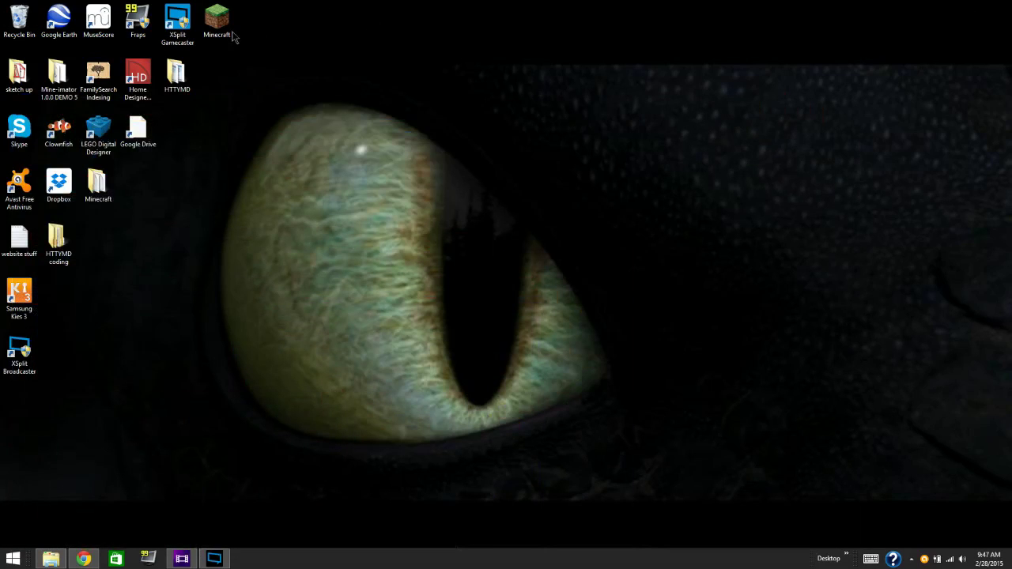
pyautogui.click(219, 23)
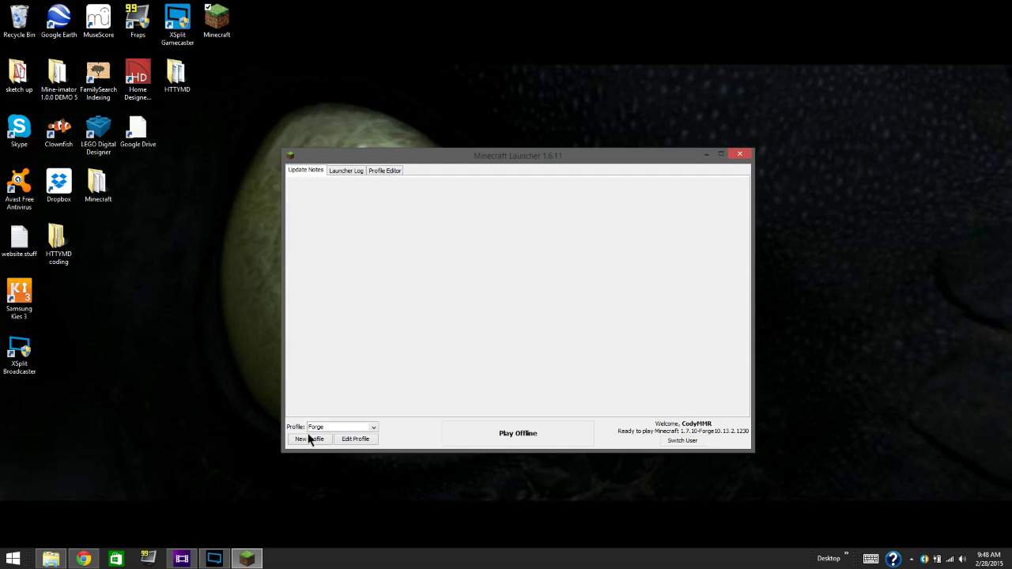
pyautogui.click(371, 428)
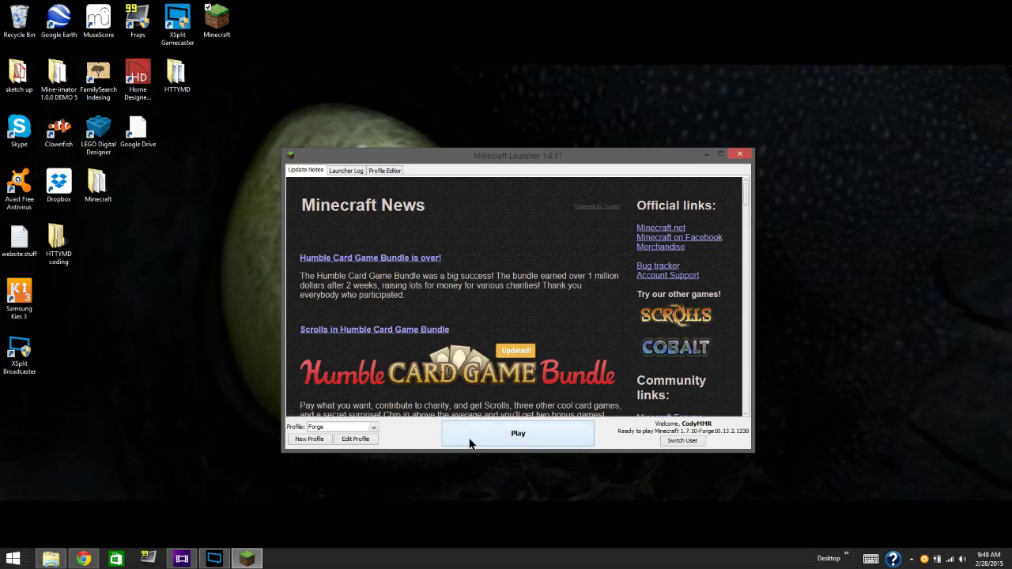
# Return Chrome to the HTTYMD Download tab and scroll back to the top
pyautogui.click(83, 560)
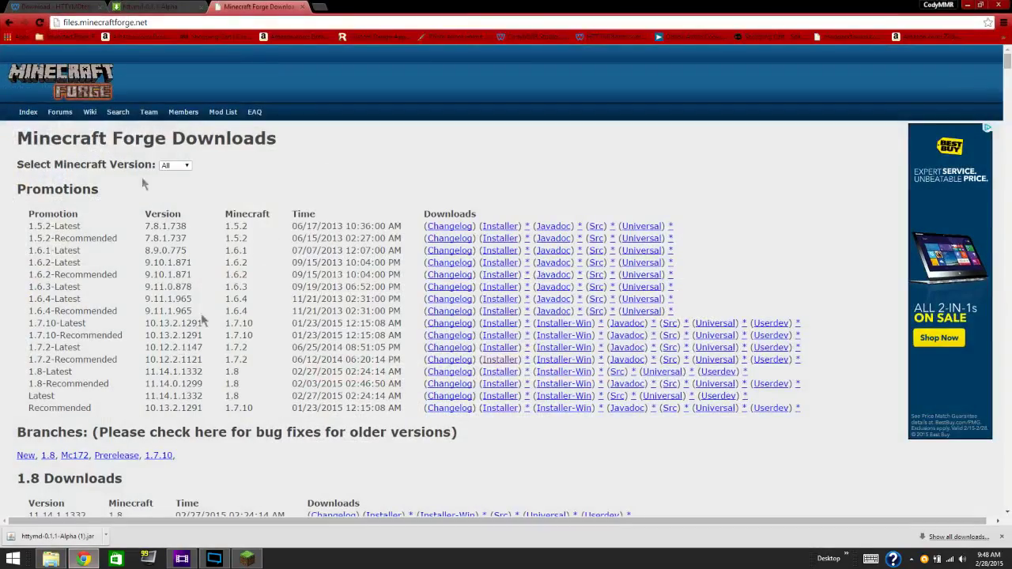
pyautogui.click(62, 7)
pyautogui.scroll(-6, 184, 338)
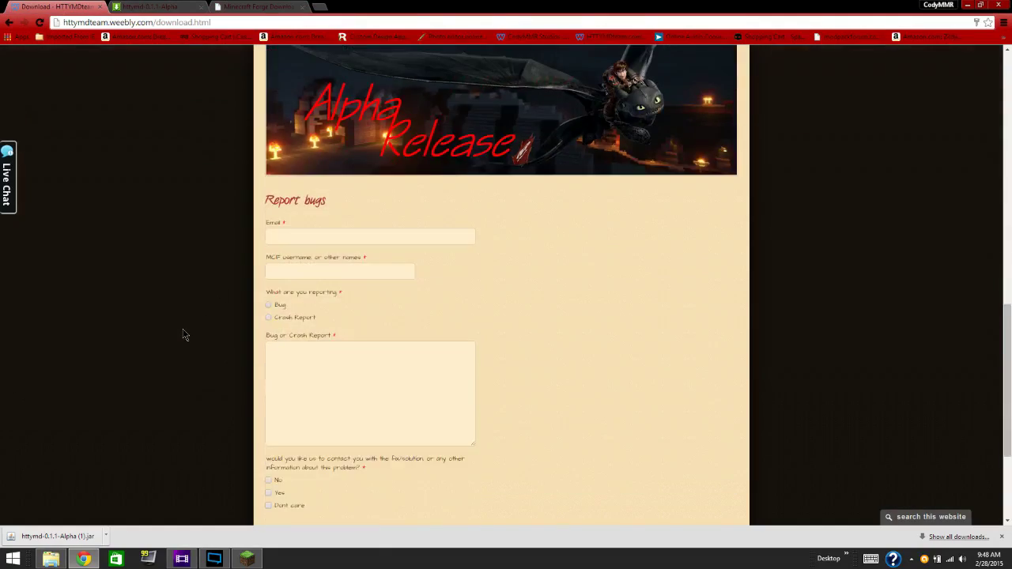
pyautogui.scroll(1, 346, 164)
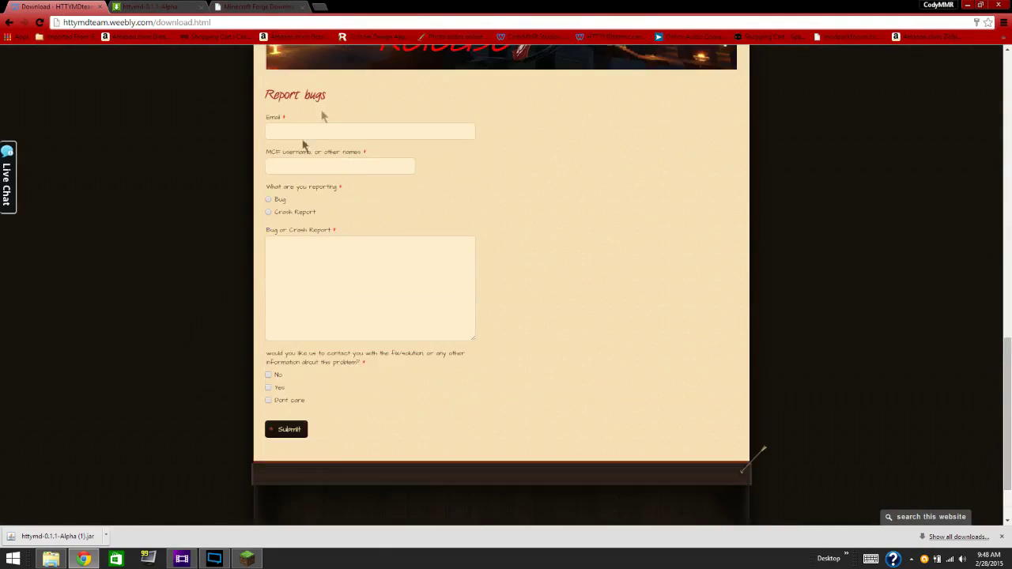
pyautogui.scroll(3, 316, 150)
pyautogui.scroll(-4, 382, 124)
pyautogui.scroll(6, 456, 293)
pyautogui.scroll(4, 456, 297)
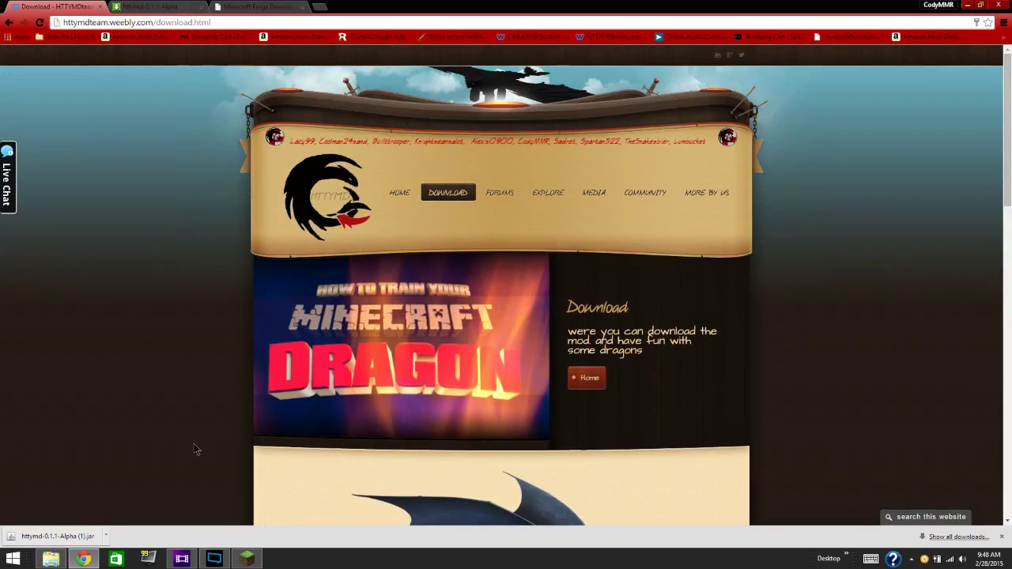
pyautogui.moveTo(210, 559)
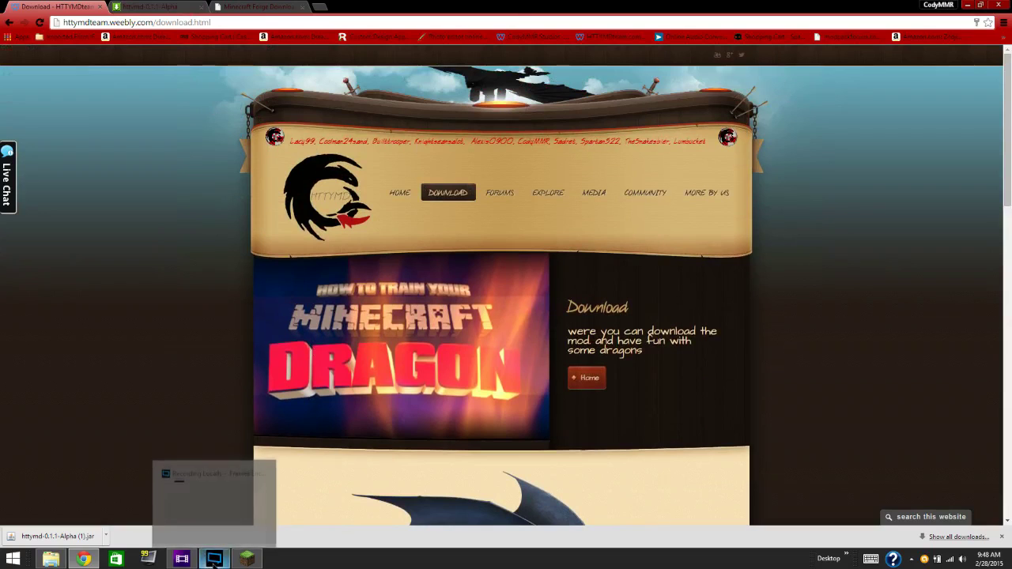